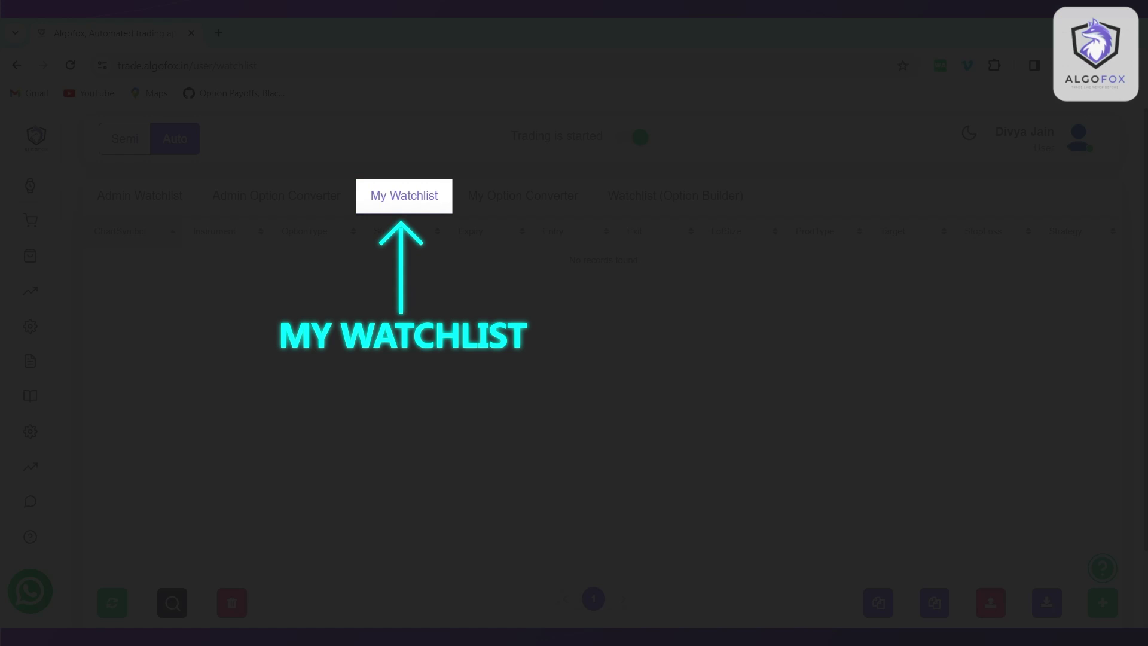
Step: View the My Option Converter and Watchlist (Option Builder) lists and return to My Watchlist
left_click(523, 196)
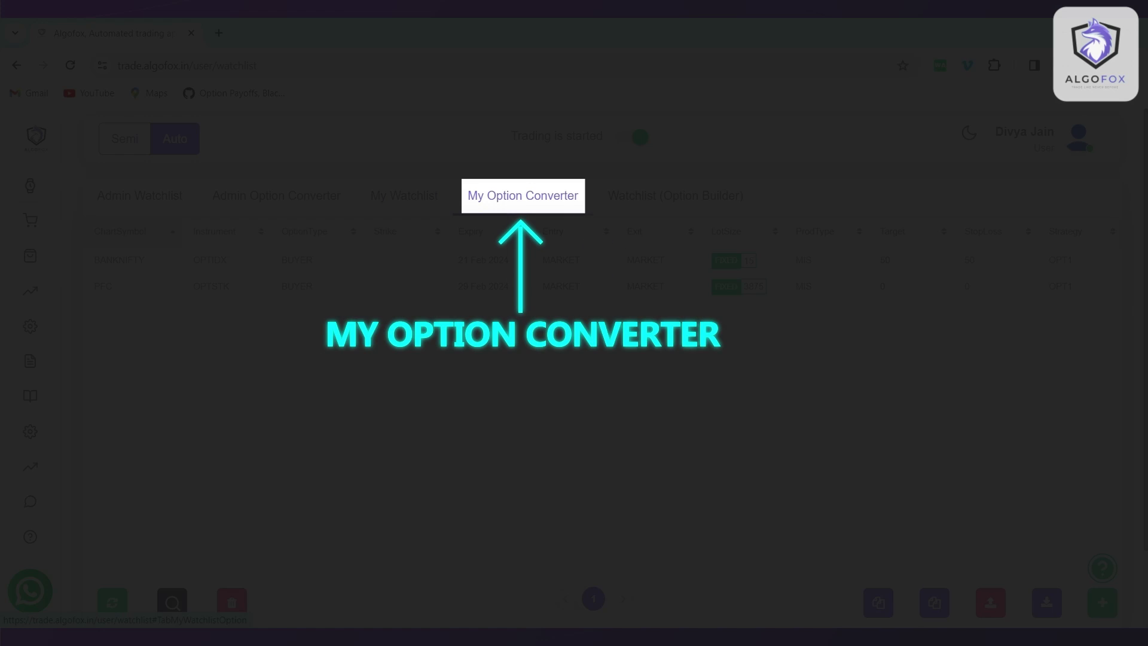
left_click(676, 196)
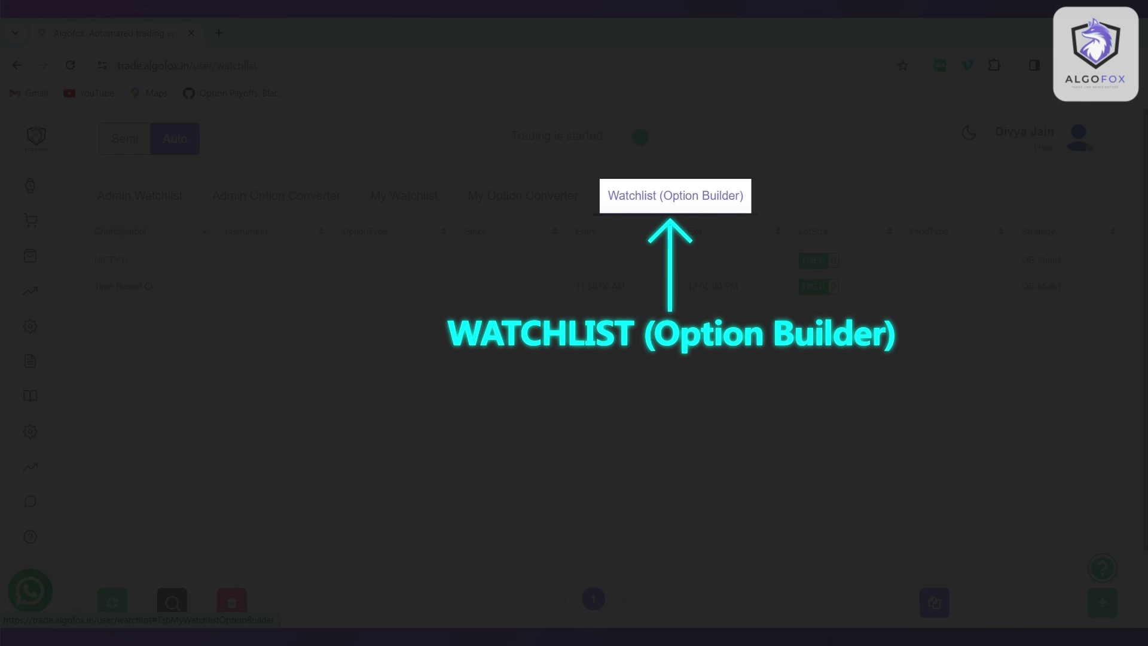
left_click(404, 196)
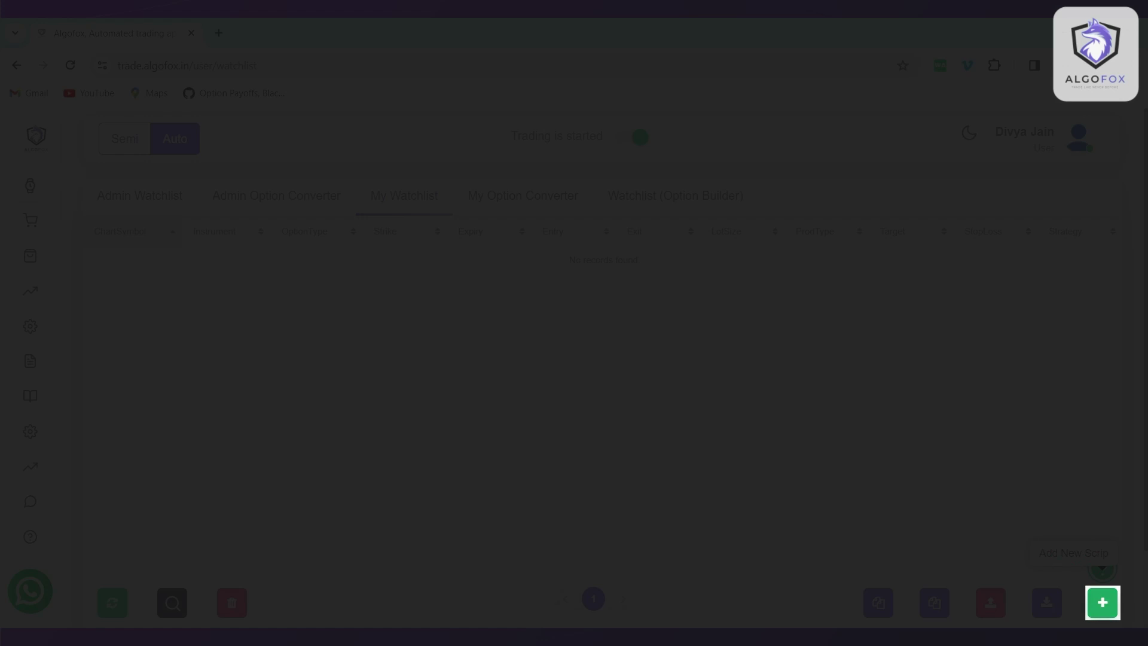
Step: Start a new scrip for SBIN with FIXED quantity type, MIS product type, and MARKET entry and exit orders
left_click(1103, 602)
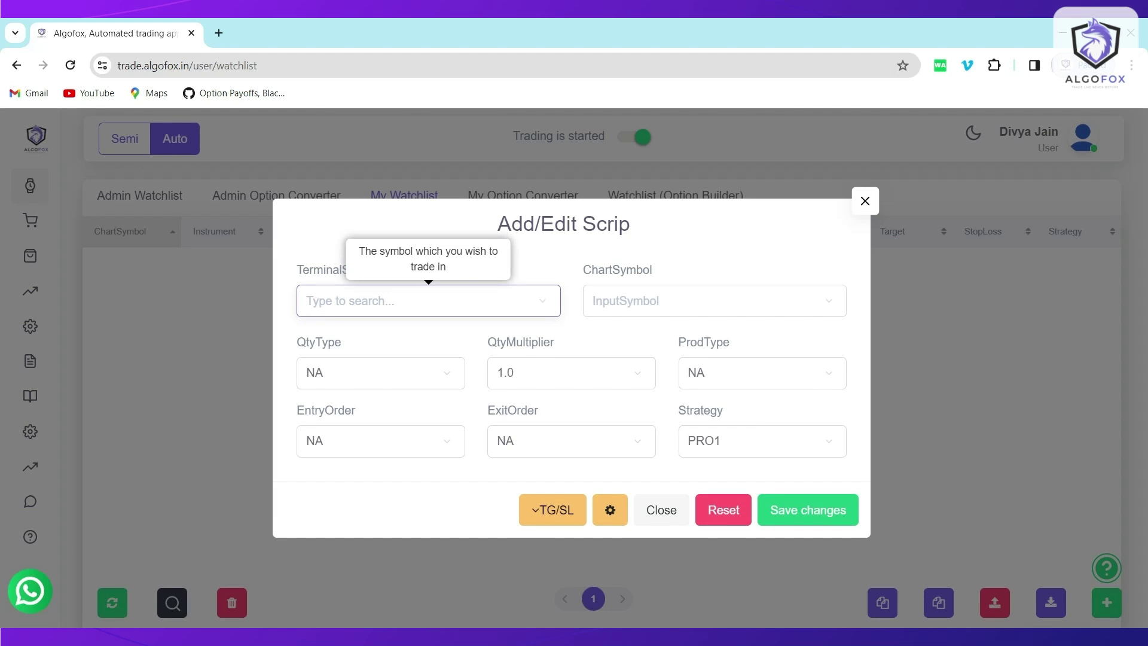
type("SBIN")
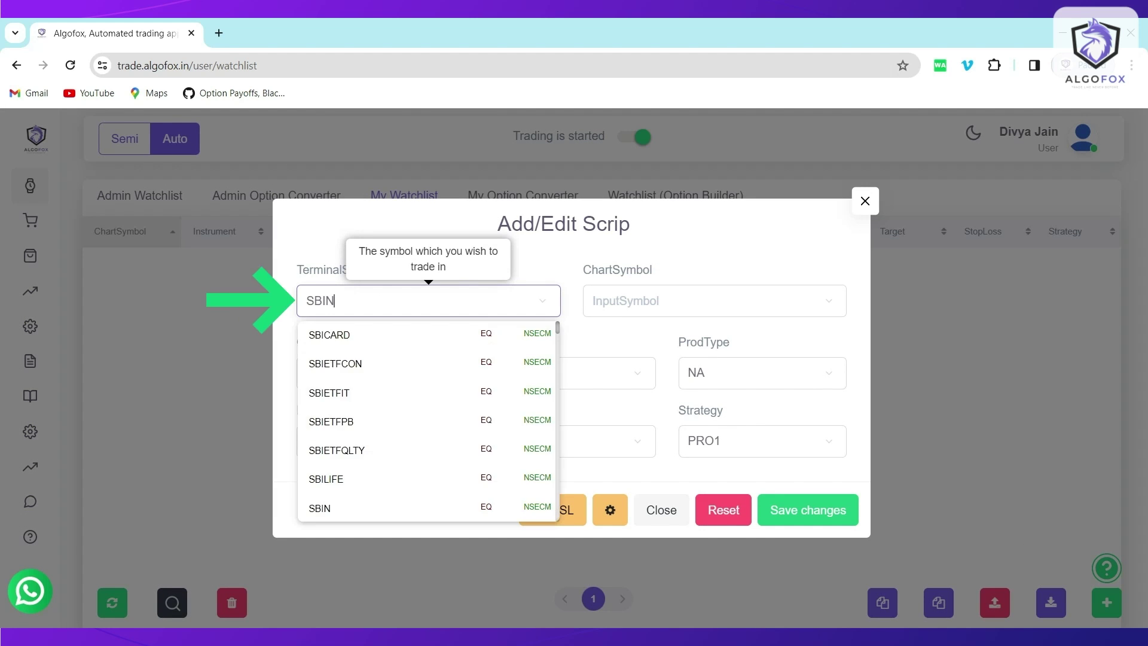
left_click(395, 336)
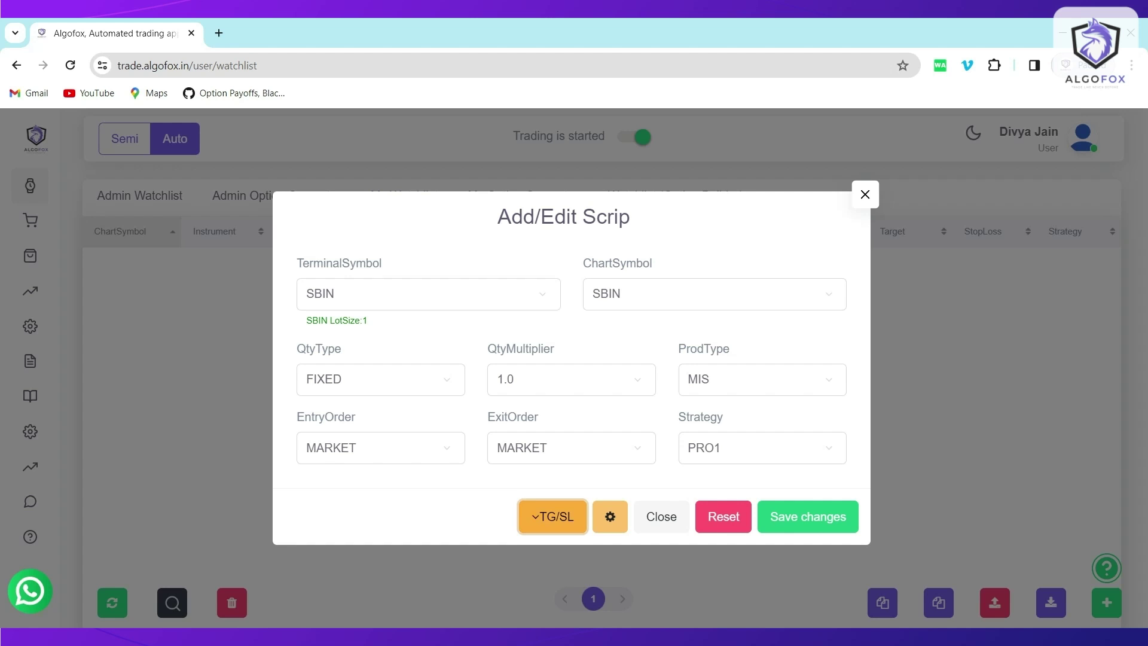
Step: Set the SBIN scrip's target to 5 points and its stop loss to 3 points
left_click(552, 517)
mouse_move(418, 482)
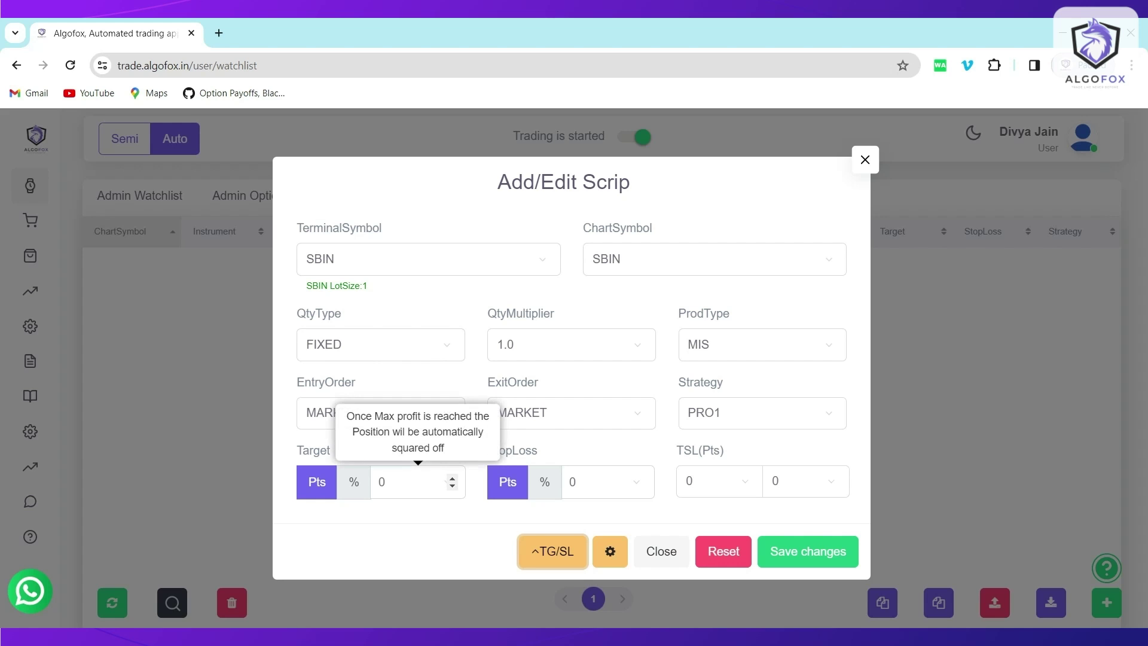
key("BackSpace")
type("5")
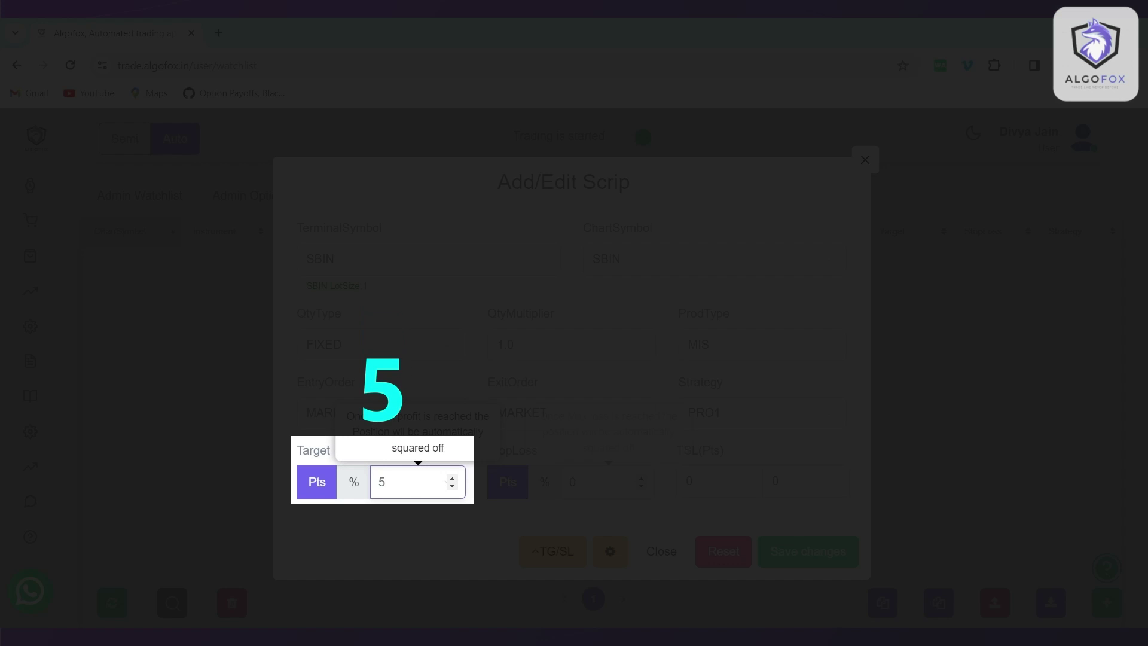
type("3")
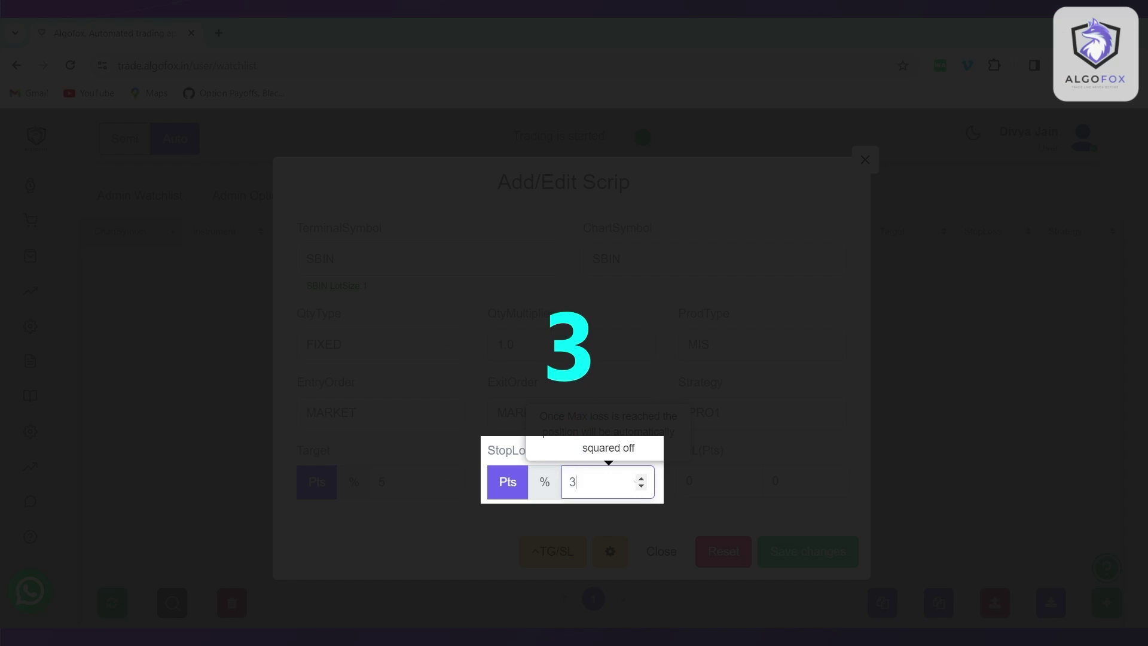
Step: Set the trailing stop loss trigger and value to 1 point each and save the SBIN scrip
key("Tab")
type("1")
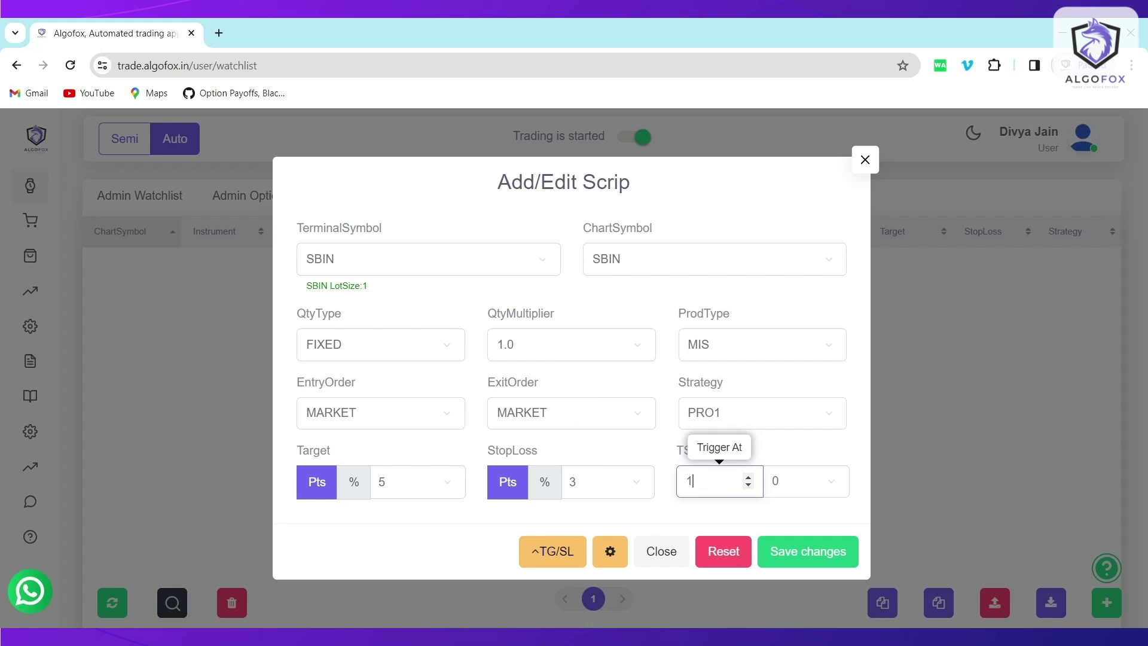
key("Tab")
type("1")
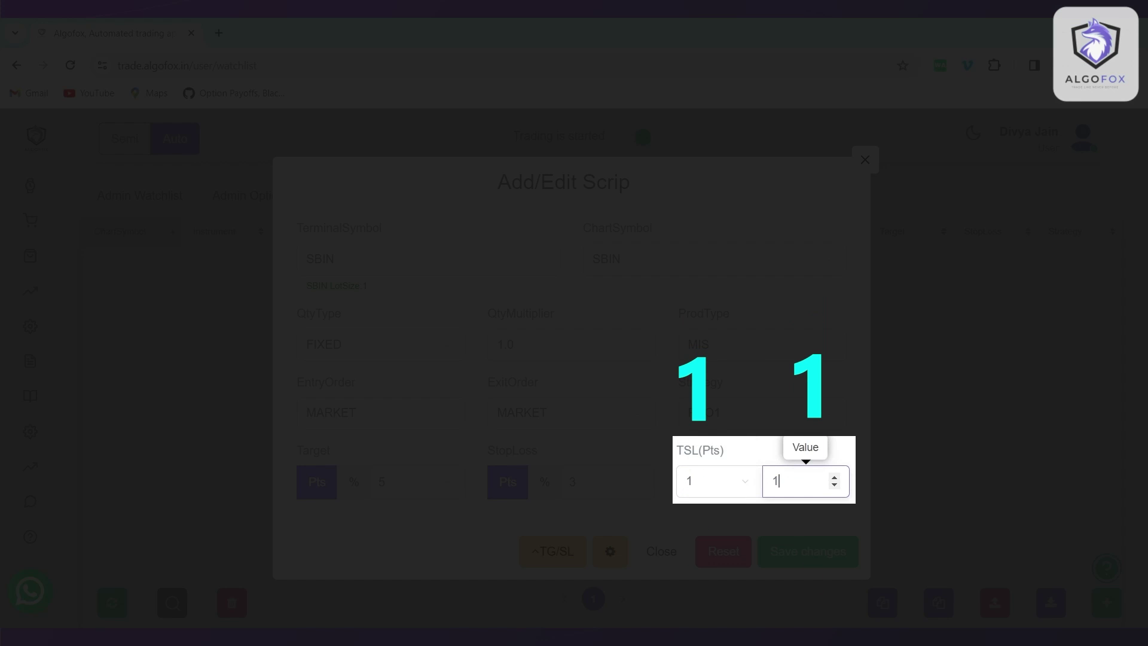
key("Tab")
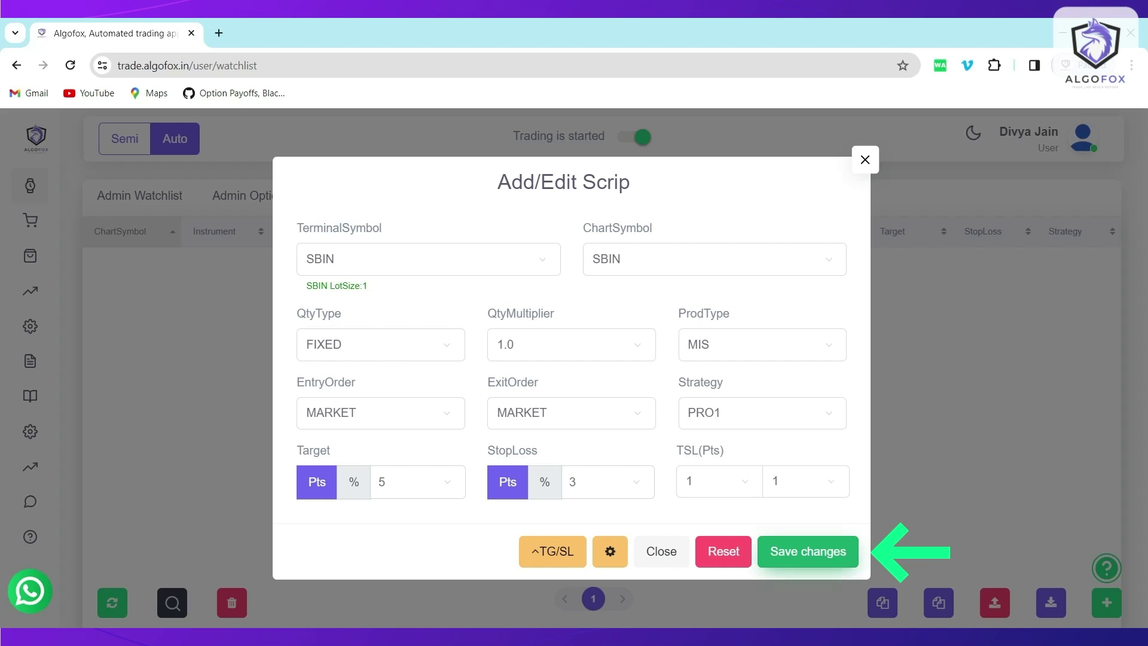
left_click(808, 550)
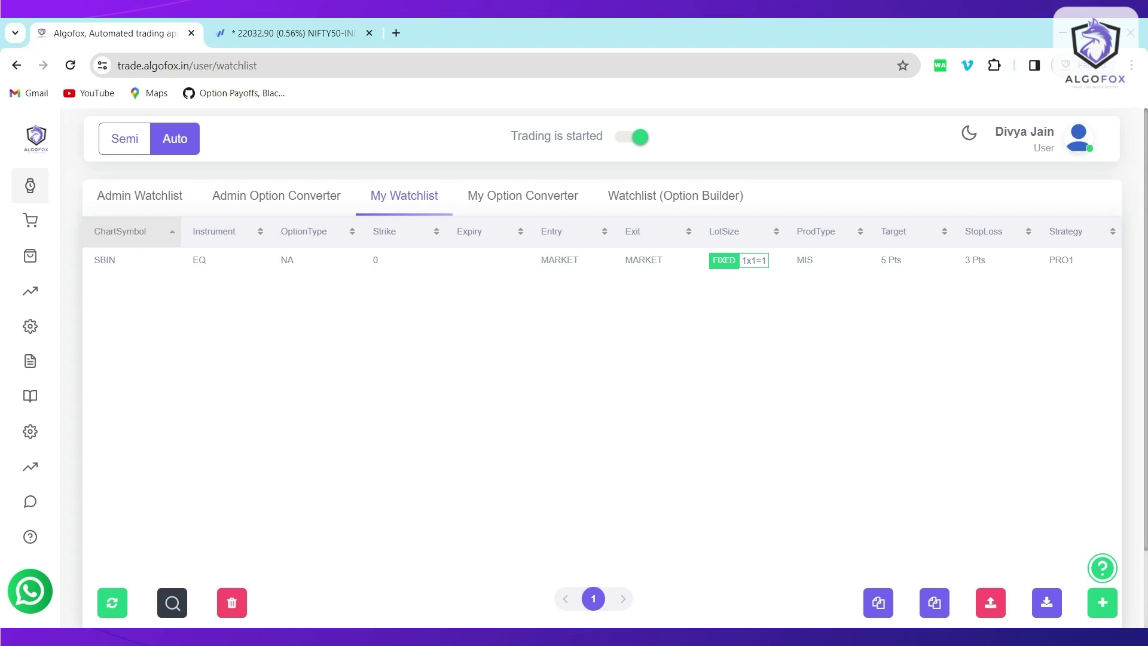
Step: Buy SBIN from My Watchlist and inspect its position in the Fyers terminal and on Algofox's positions page
mouse_move(186, 260)
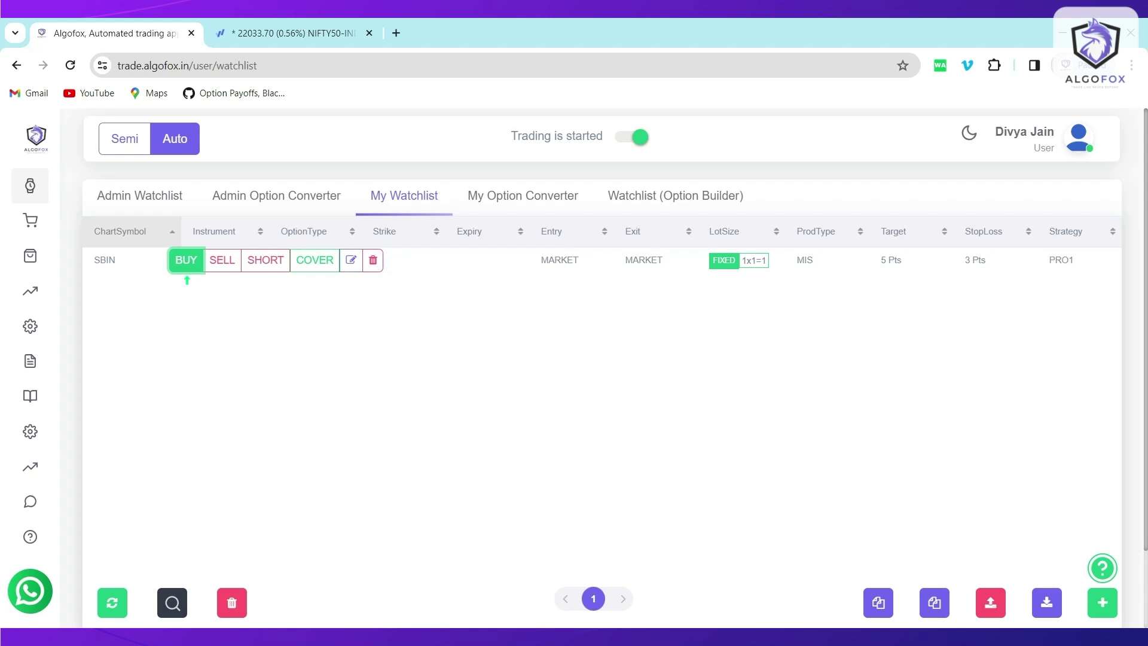
key("ctrl+Tab")
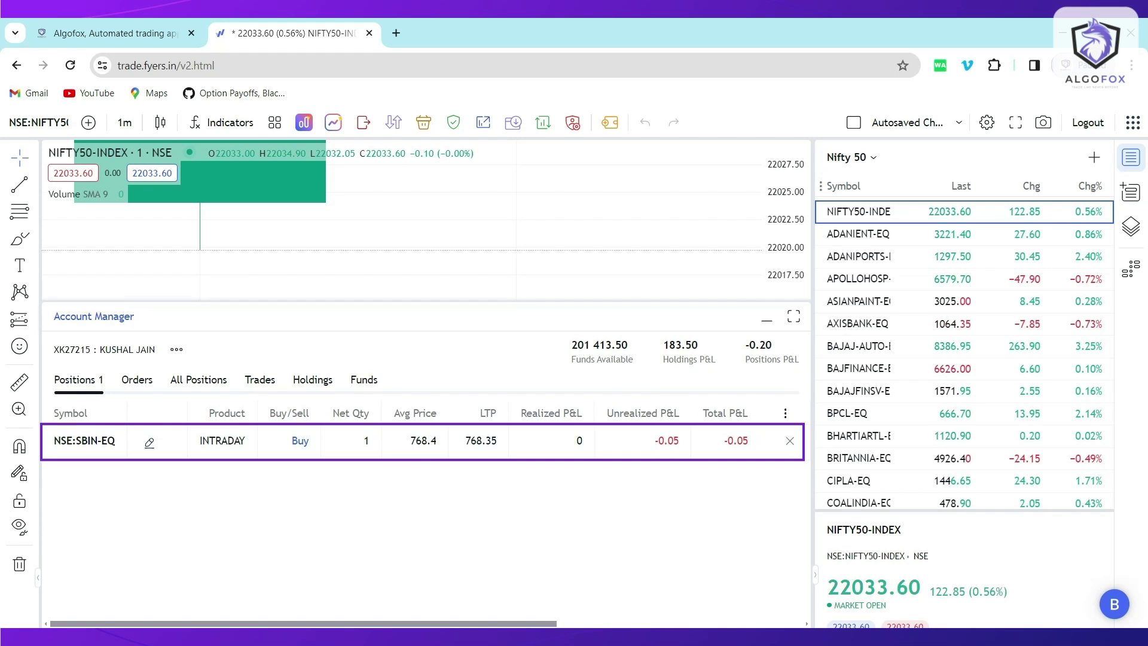
scroll(422, 443, "right", 1)
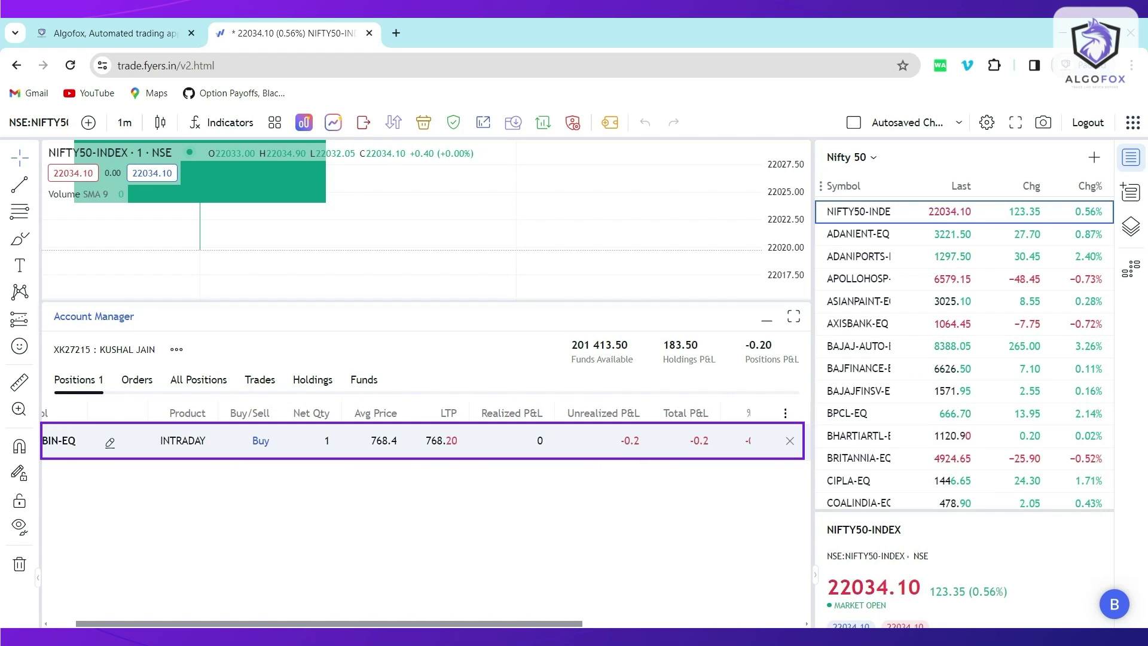
left_click_drag(371, 441, 397, 441)
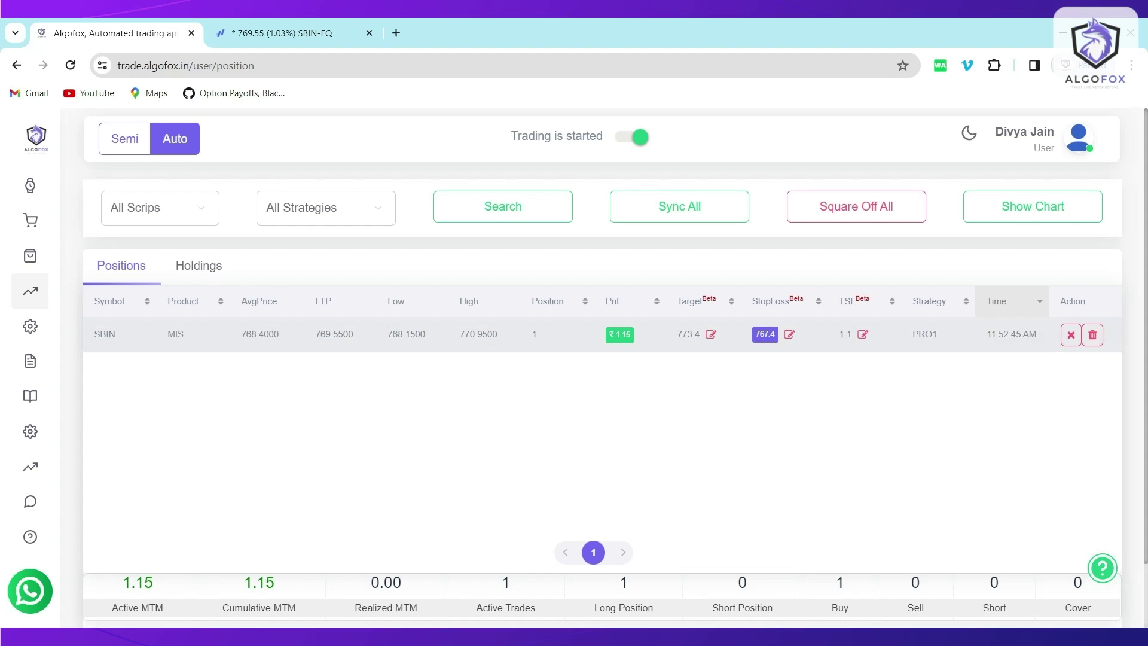
mouse_move(767, 336)
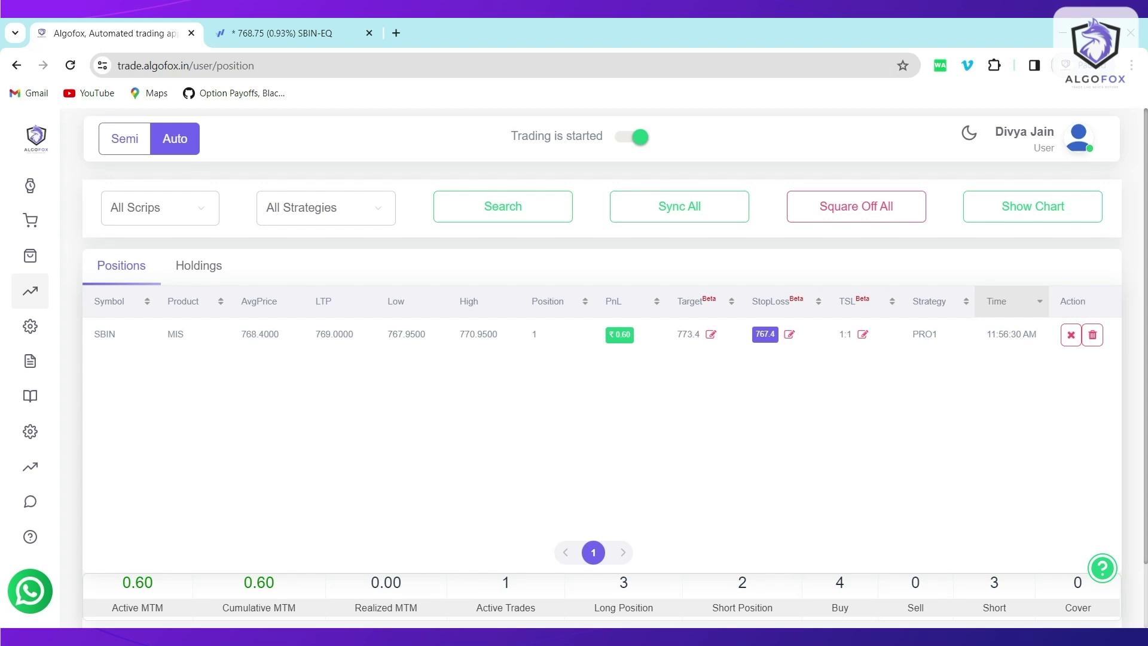
Step: Place a Short order on NIFTY from My Option Converter in the watchlist
left_click(31, 186)
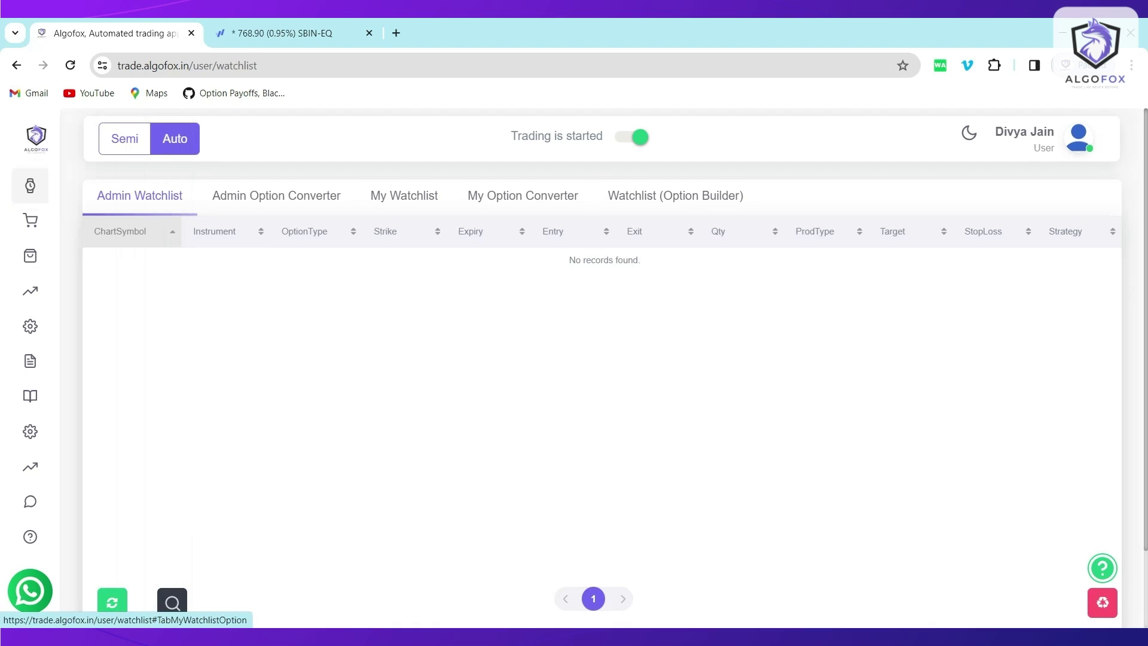
left_click(404, 196)
left_click(522, 195)
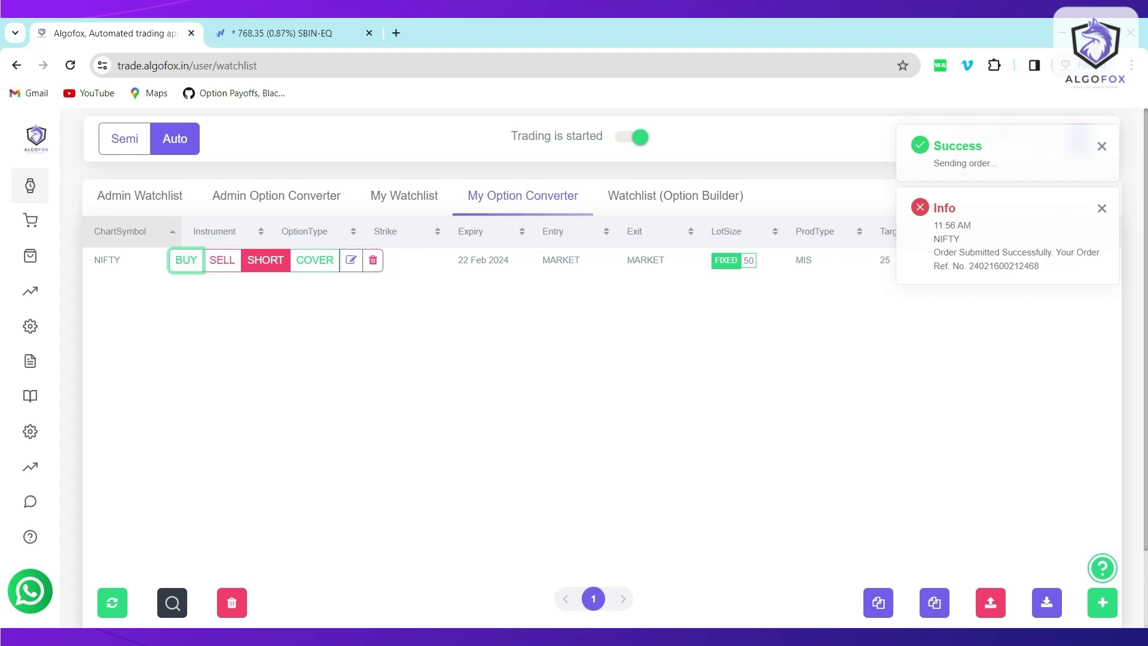
Step: Examine the NIFTY option positions in the Fyers terminal and on Algofox's positions page
key("ctrl+Tab")
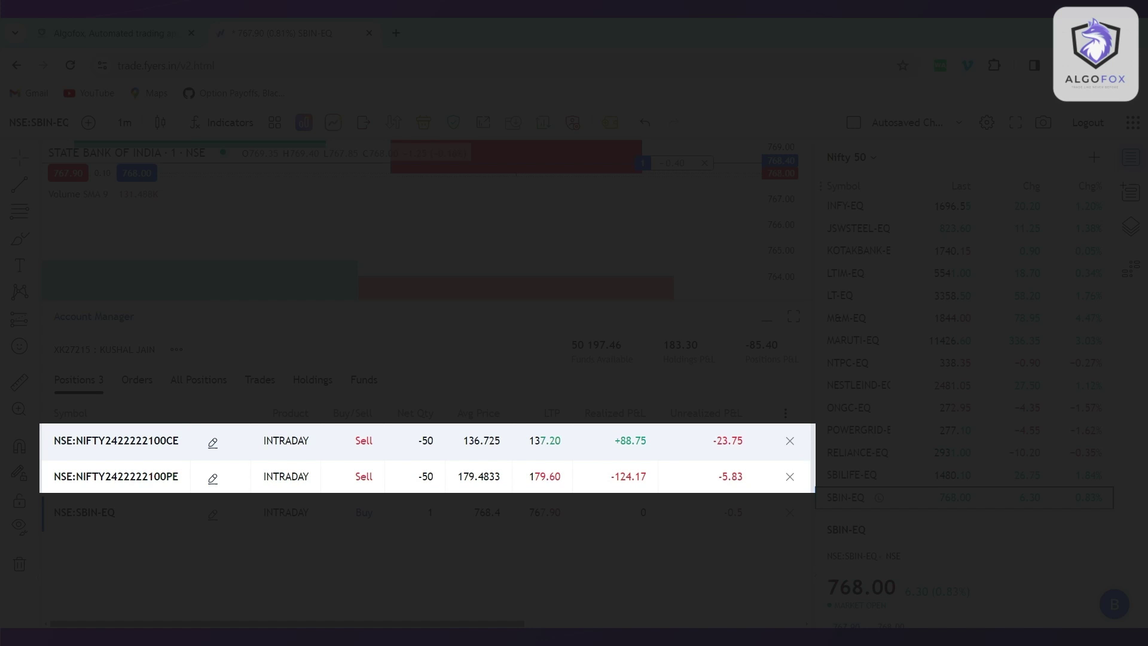
key("ctrl+Tab")
left_click(34, 291)
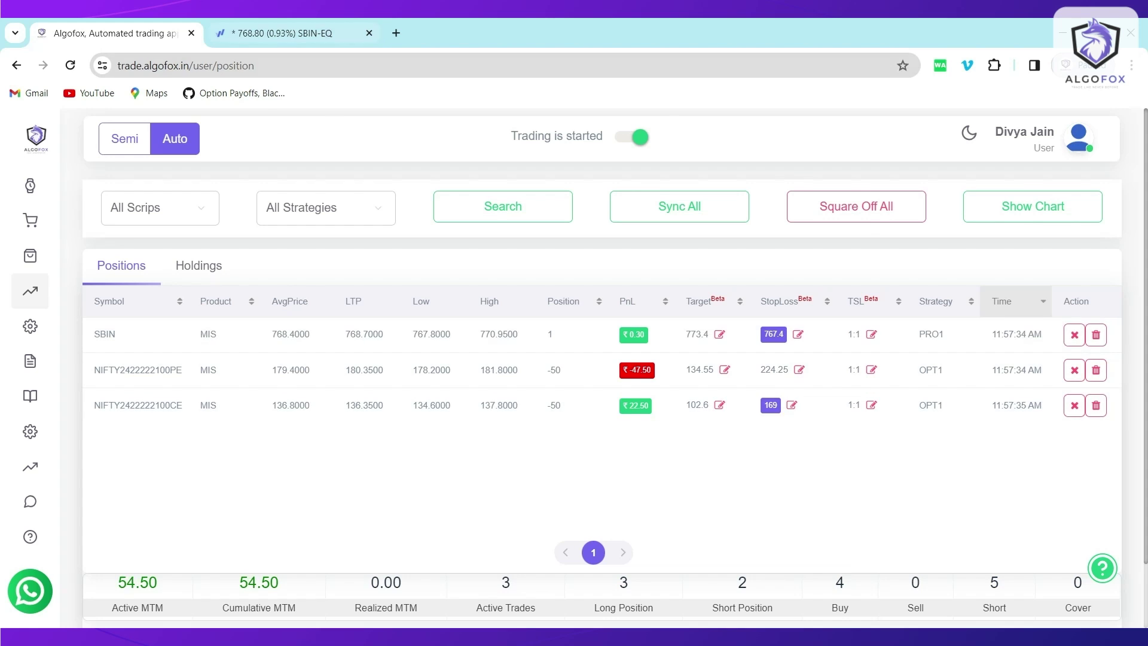
Step: Switch to the Fyers terminal and buy 10 shares of JSWSTEEL-EQ as an intraday market order
key("ctrl+Tab")
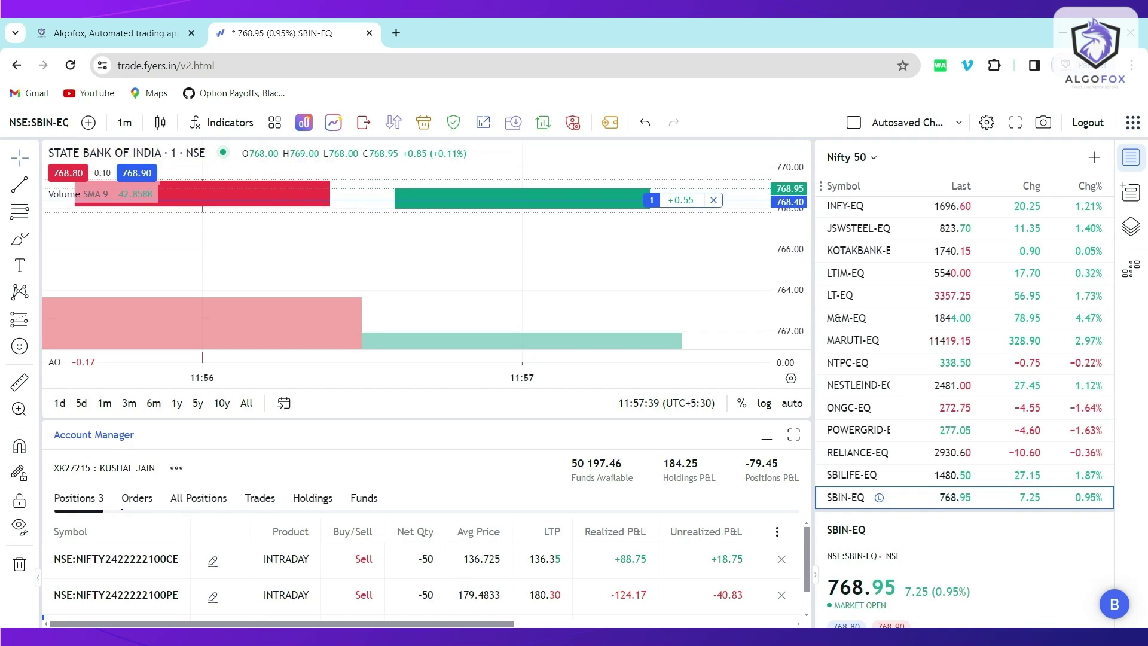
left_click(885, 229)
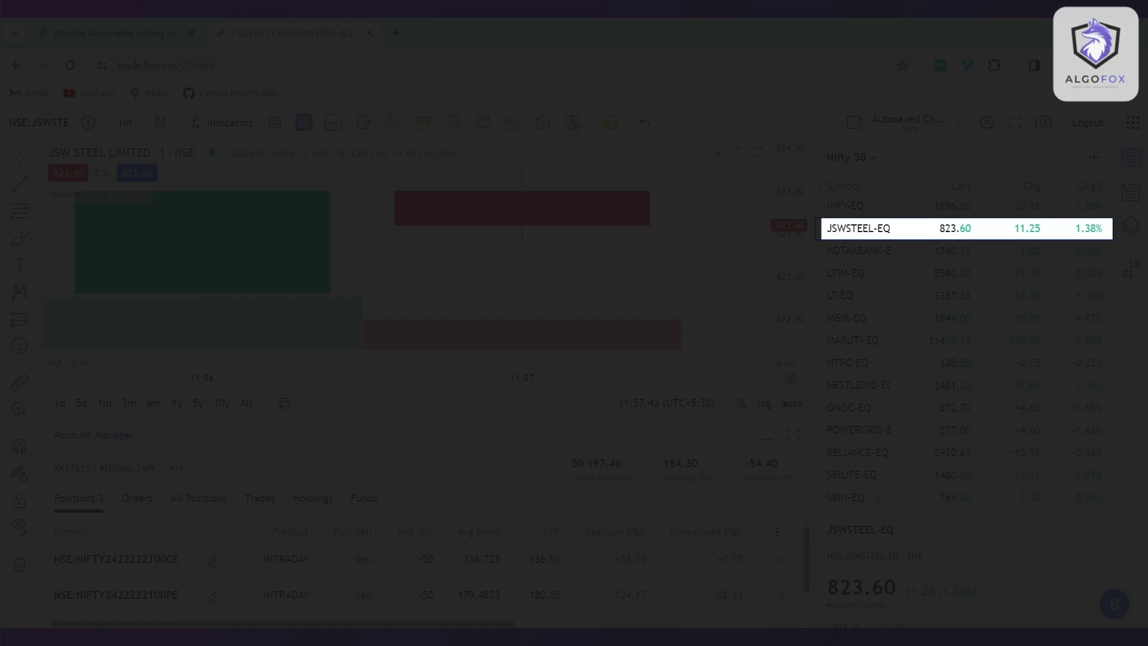
left_click(137, 173)
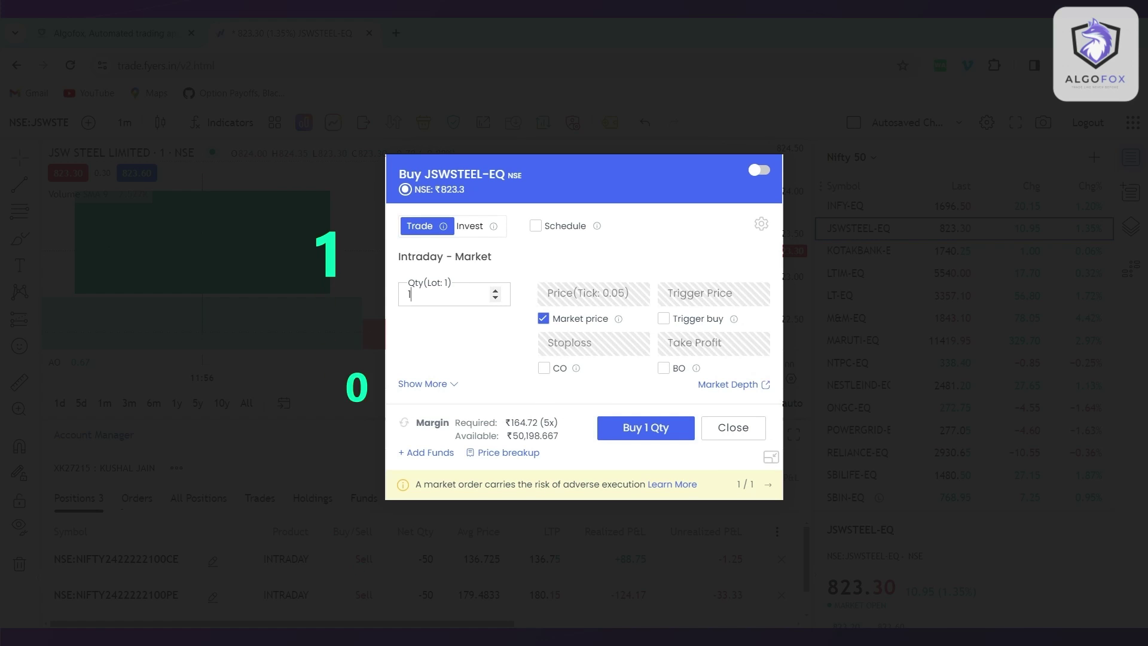
type("0")
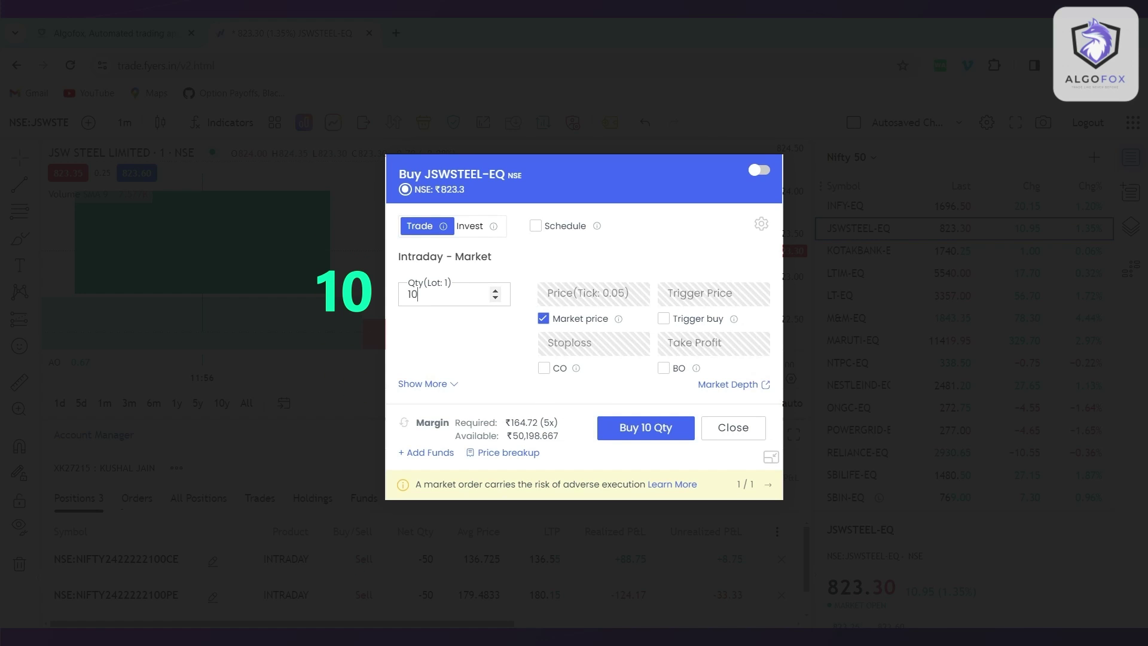
key("Return")
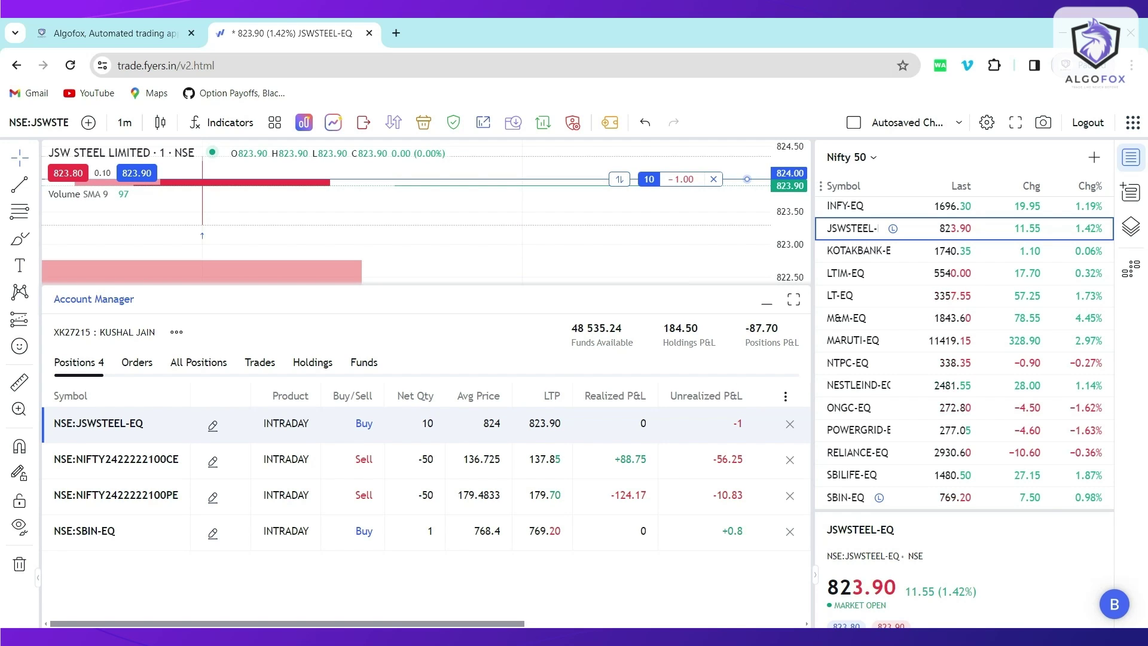
Step: Return to Algofox's positions page and synchronize all positions with the broker terminal
left_click(116, 34)
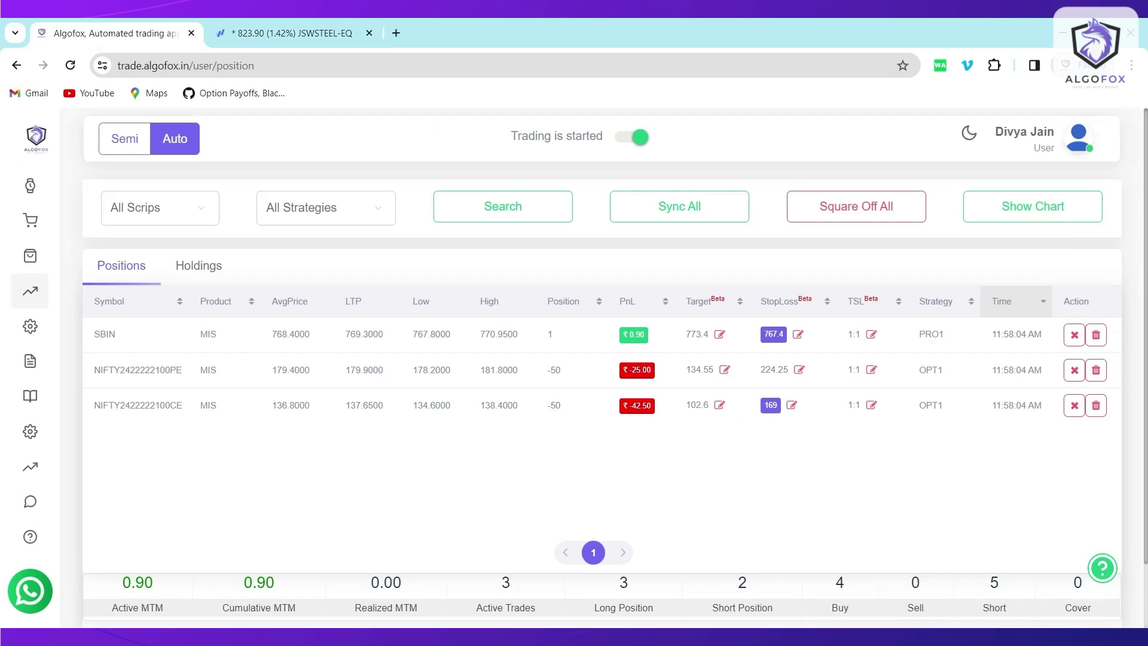
mouse_move(30, 291)
left_click(87, 291)
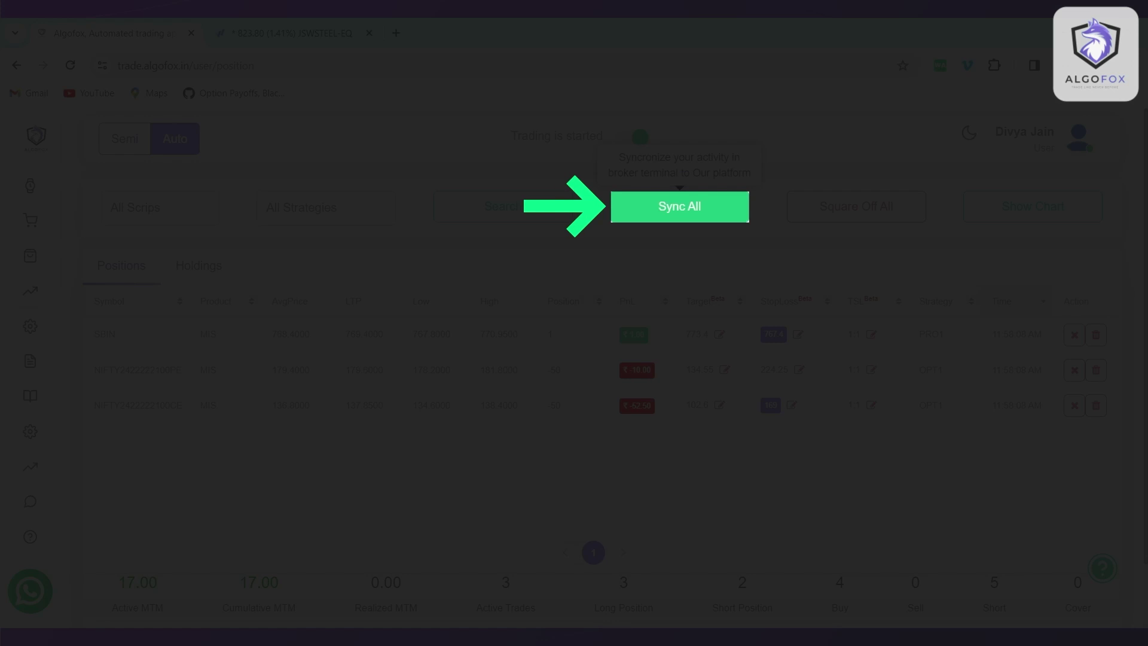
left_click(680, 207)
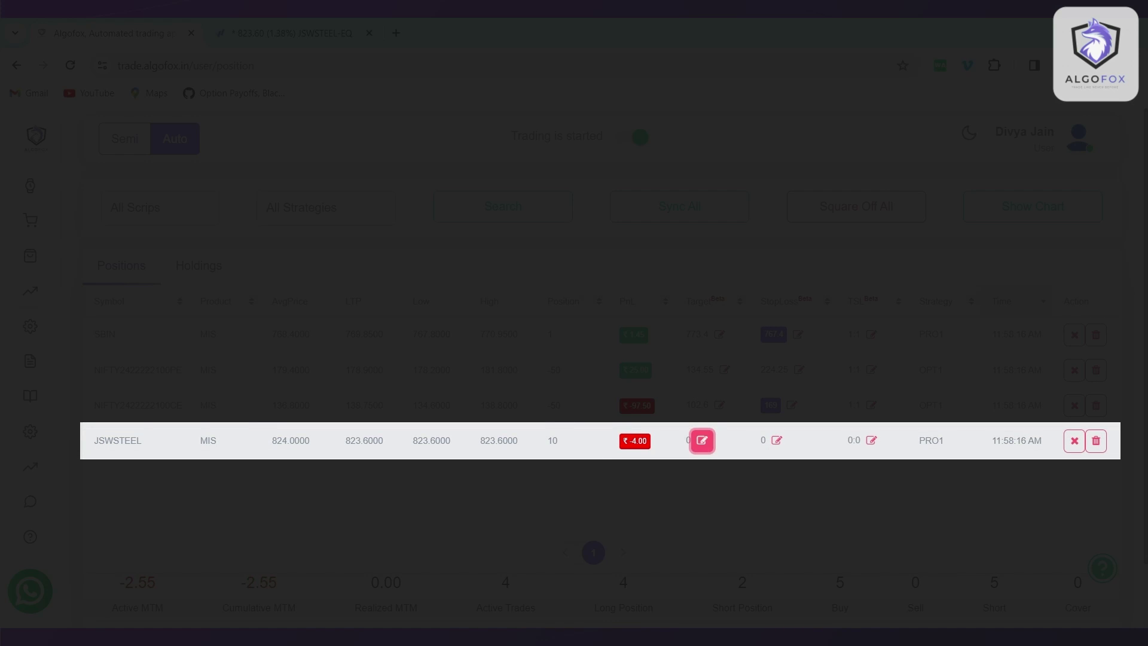
Step: Set the JSWSTEEL position's target to 10% and its stop loss to 5%
left_click(702, 440)
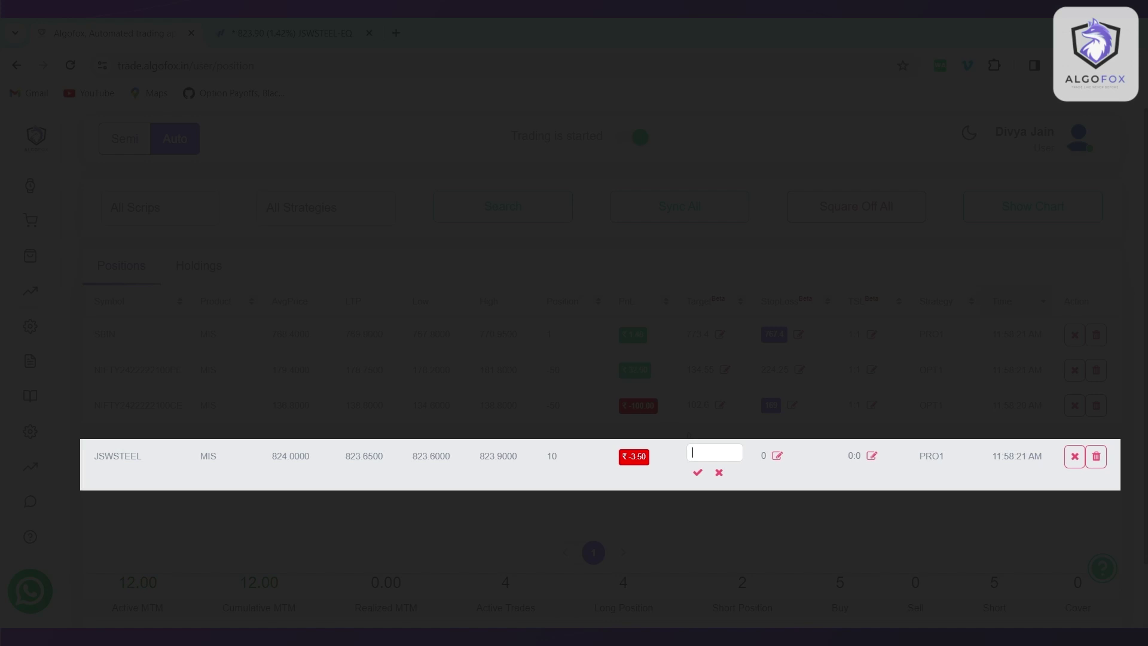
type("10")
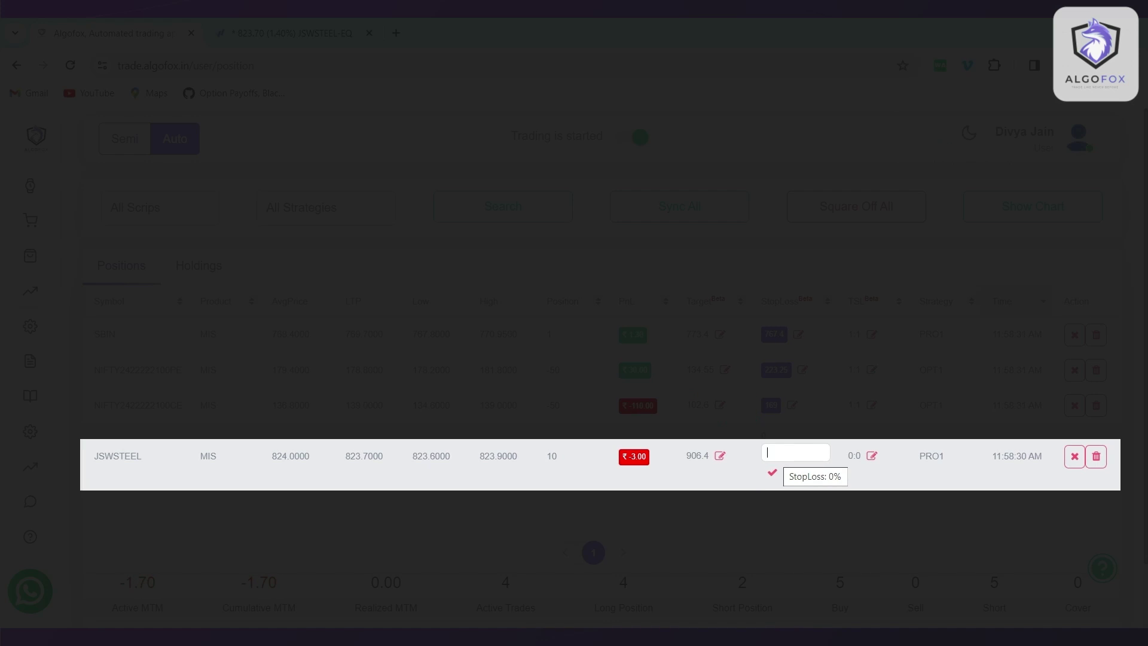
type("5")
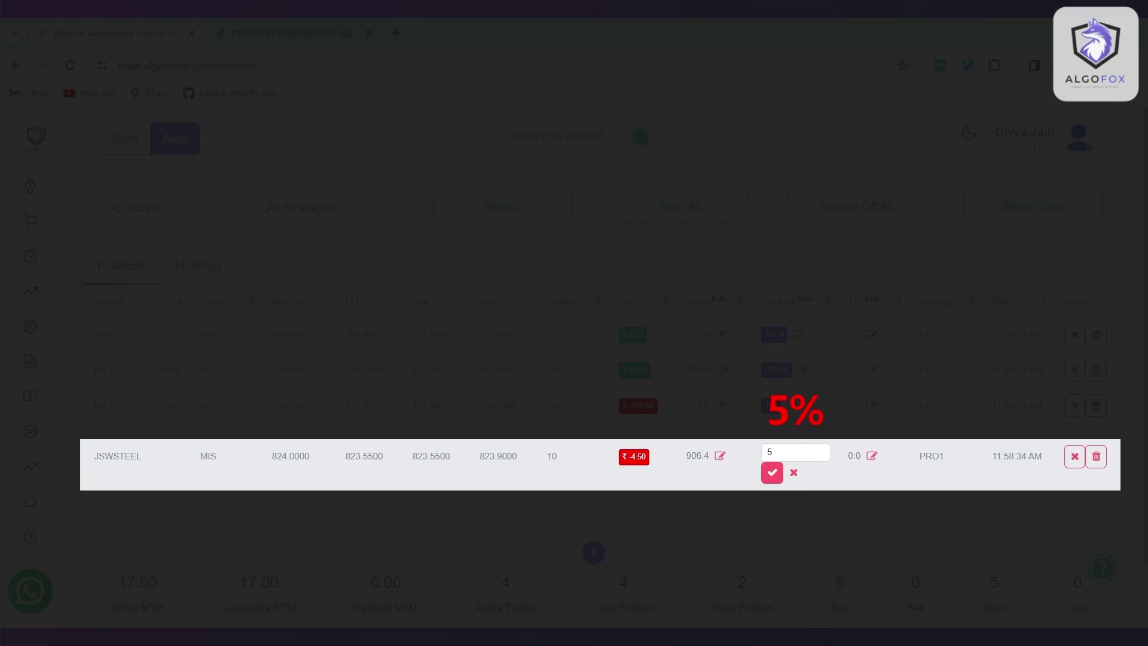
key("Return")
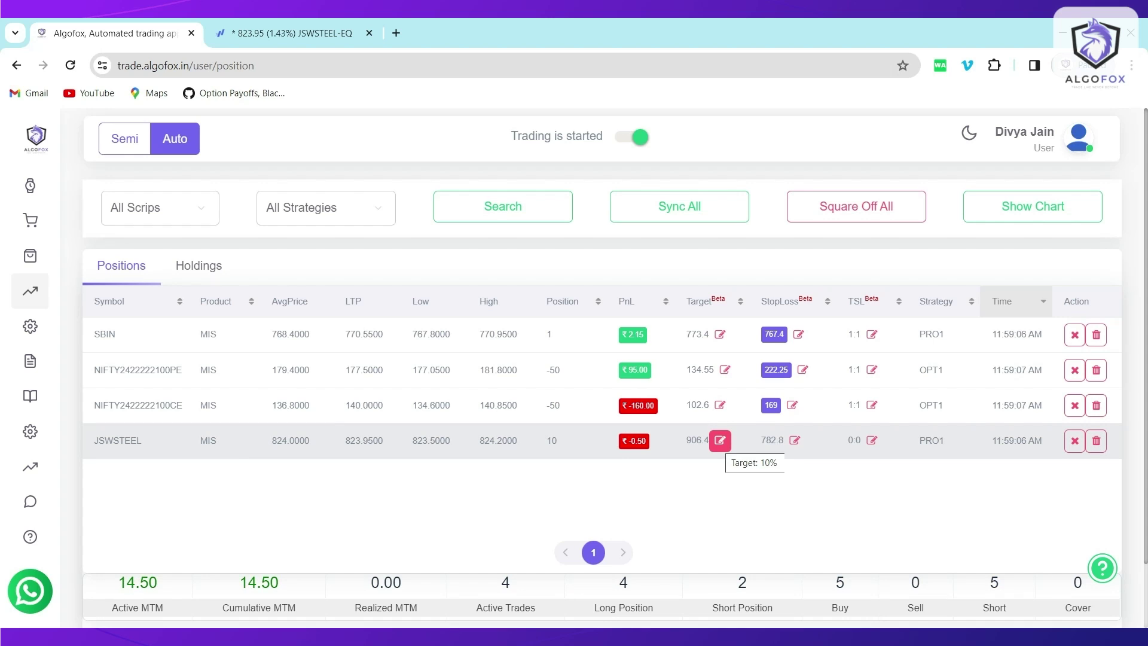
Step: Change both the target and the stop loss of the JSWSTEEL position to 1%
left_click(720, 440)
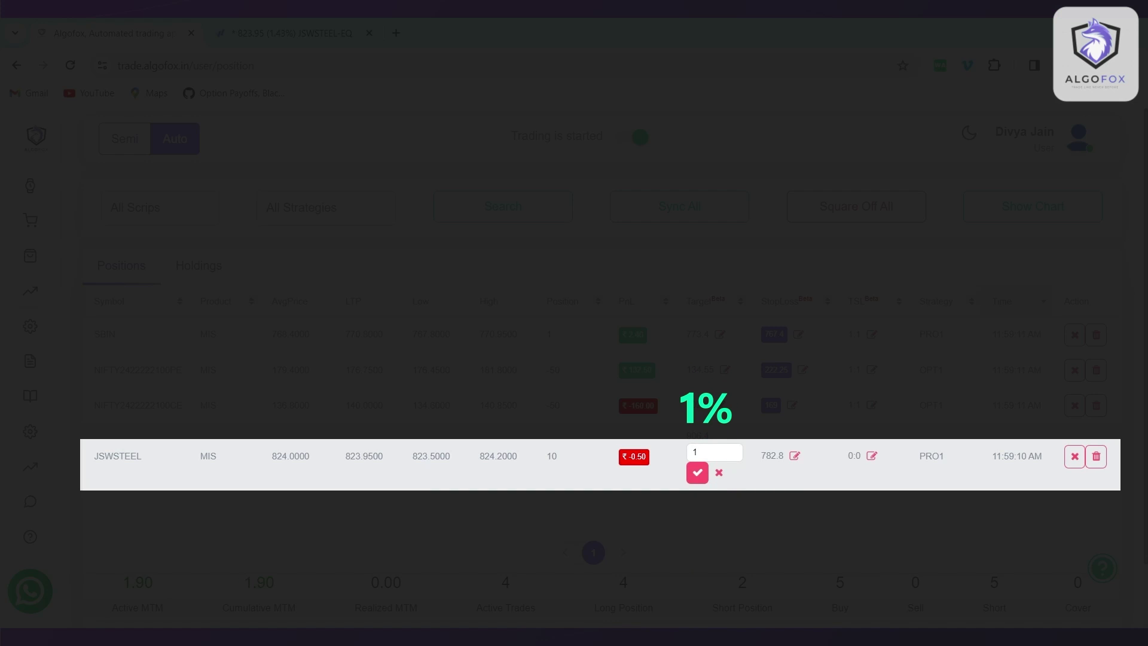
left_click(697, 472)
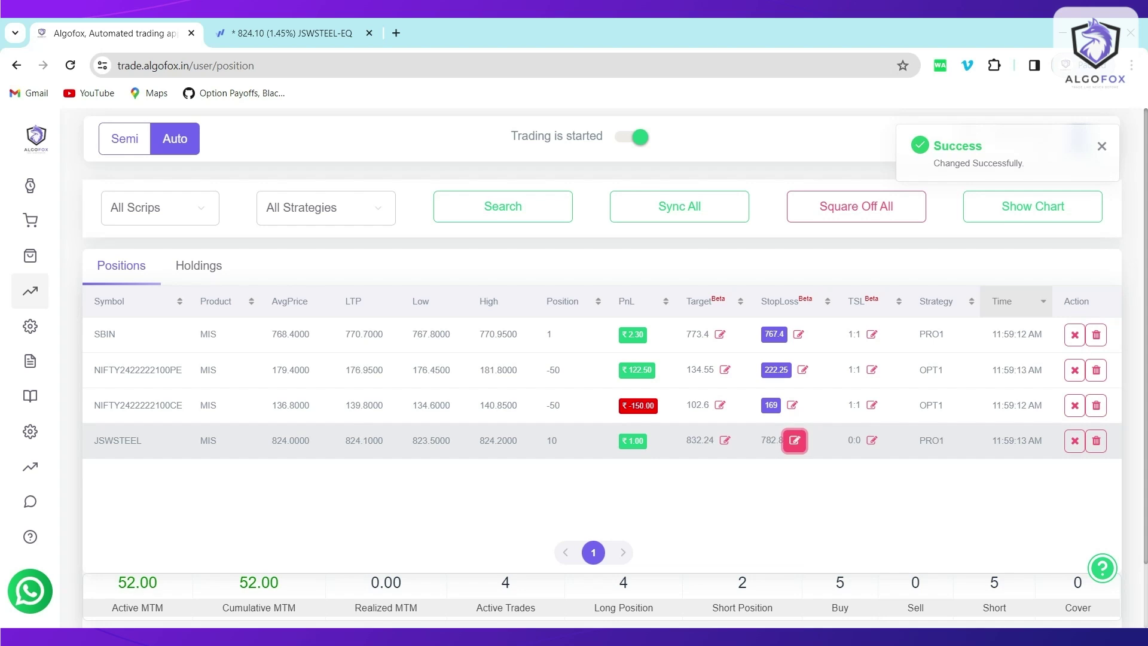
left_click(795, 441)
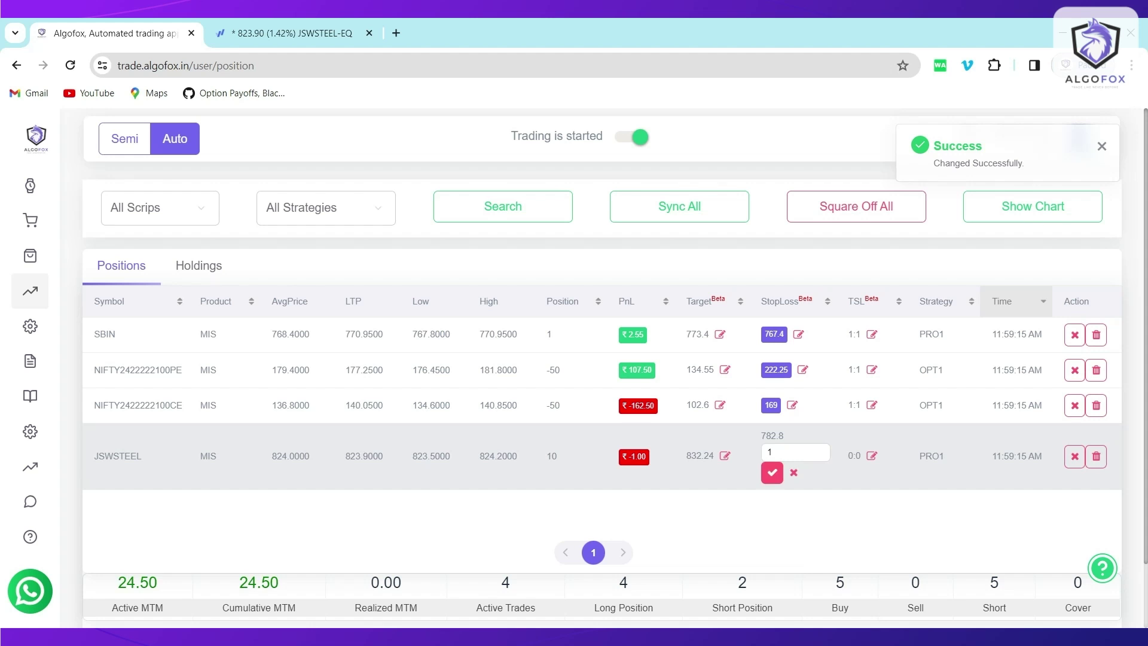
left_click(772, 473)
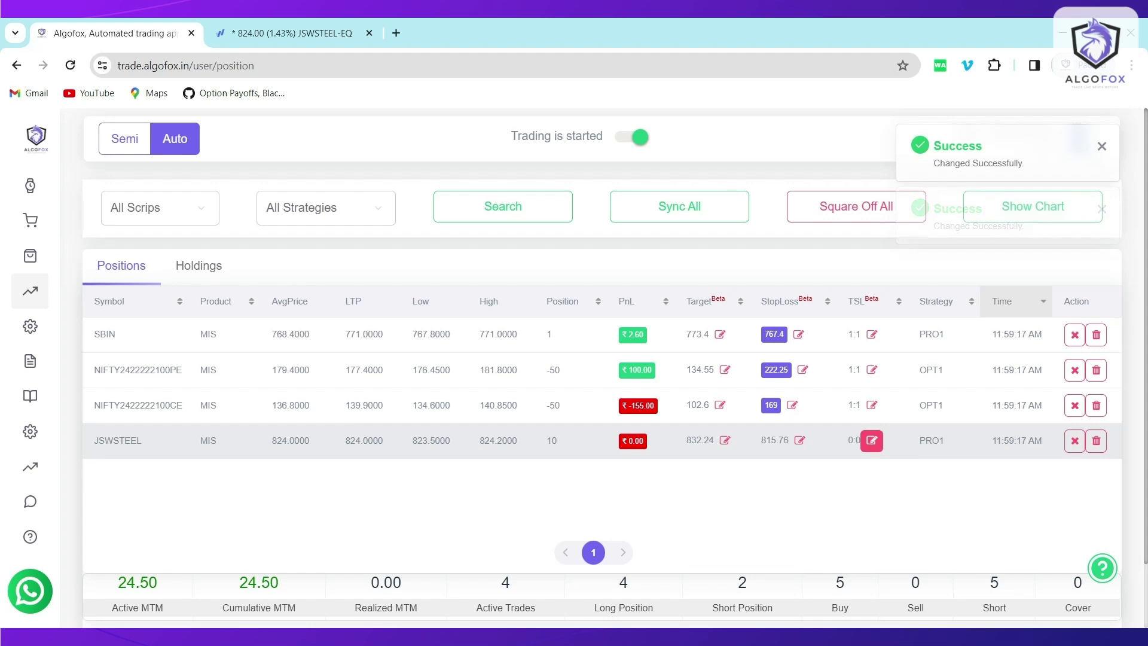